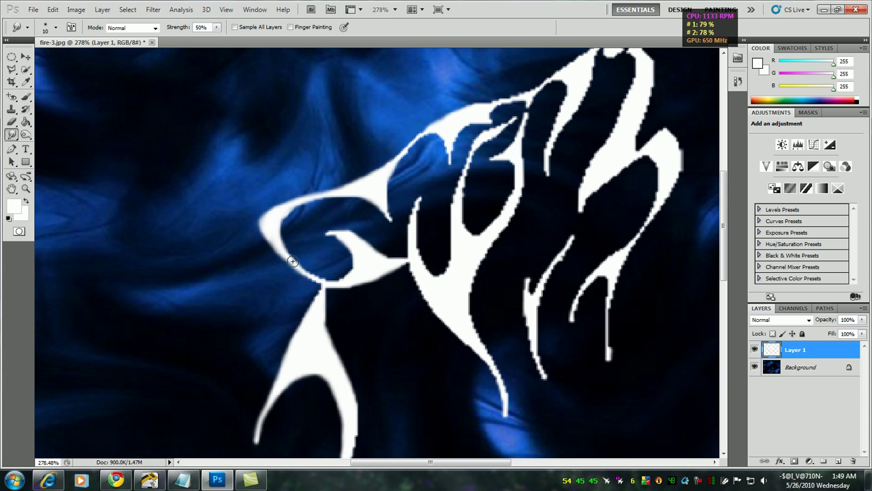
Step: Choose the Smudge tool from the Blur/Sharpen/Smudge tool flyout
scroll(293, 261, "down", 2)
scroll(300, 248, "down", 2)
scroll(308, 235, "down", 1)
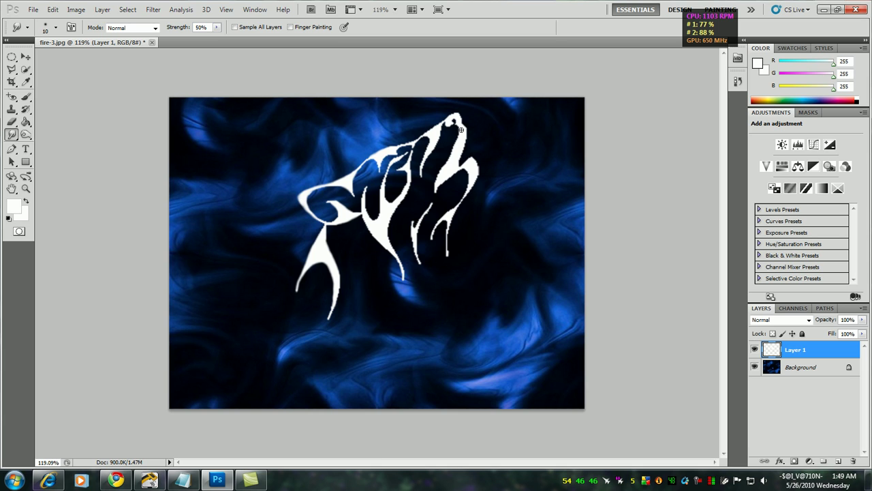
scroll(430, 188, "up", 2)
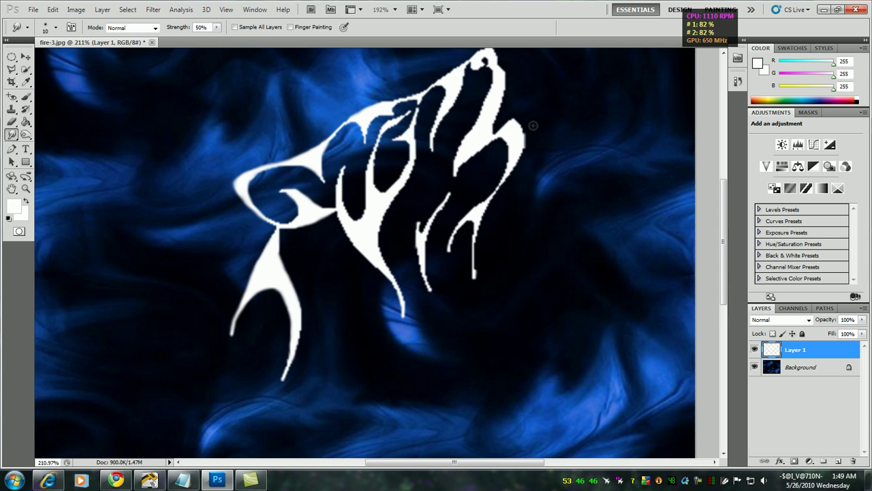
scroll(477, 170, "up", 1)
left_click_drag(726, 249, 727, 226)
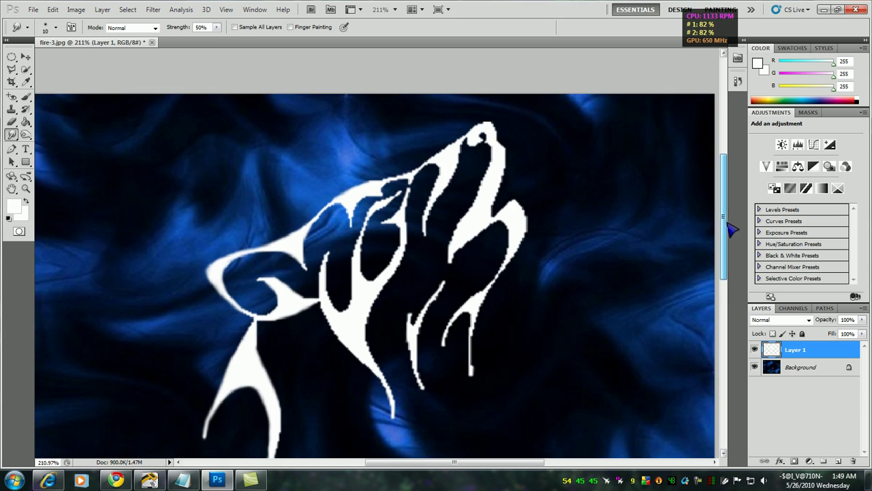
right_click(12, 134)
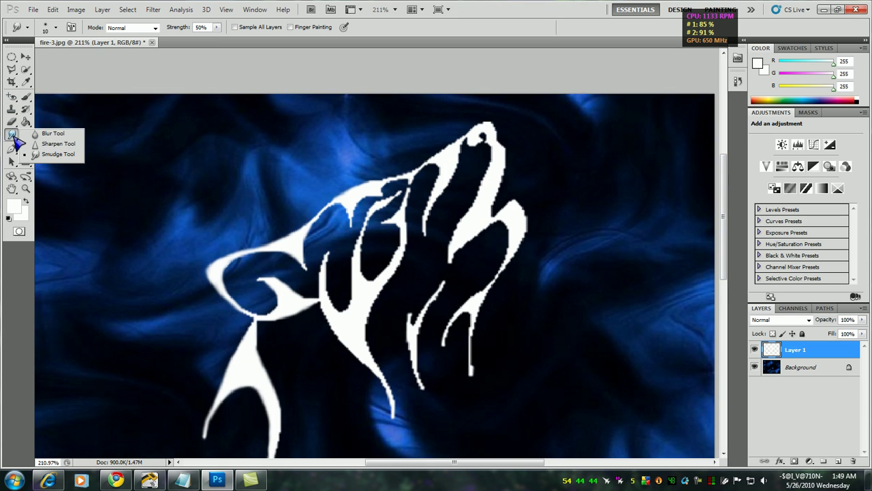
left_click(42, 154)
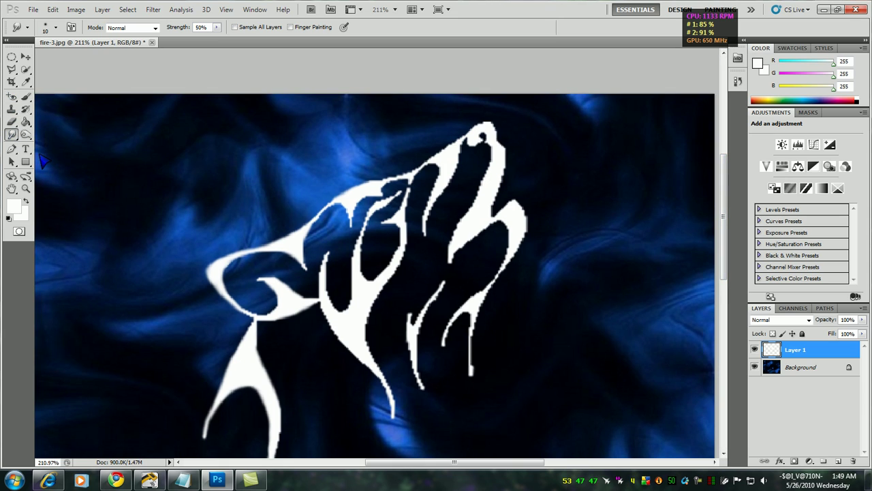
Step: View the Help menu's product improvement program information, then close it
left_click(283, 10)
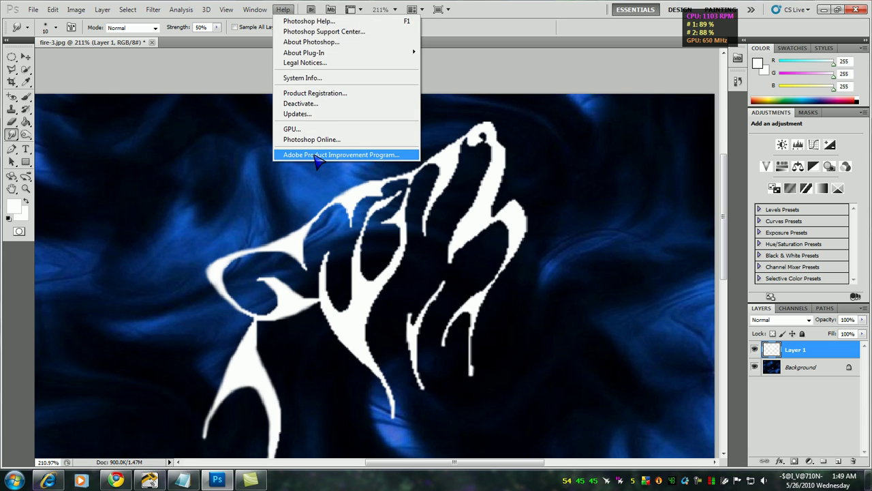
left_click(317, 155)
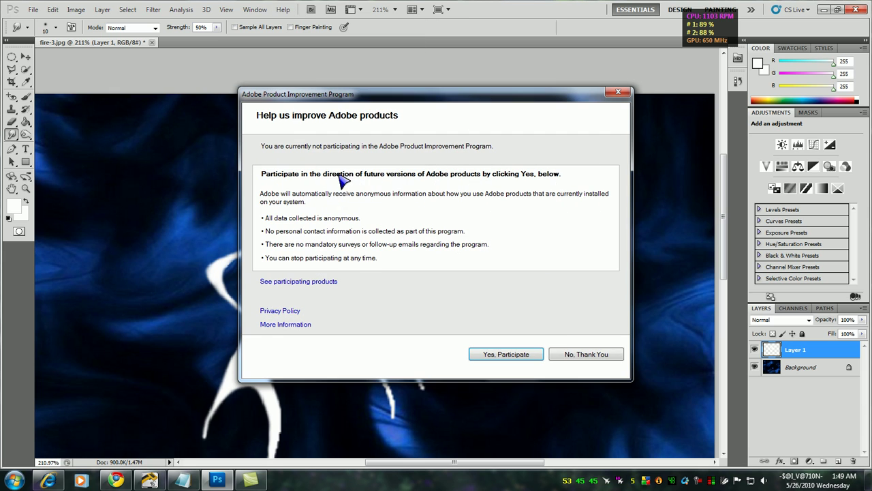
left_click(618, 92)
left_click(283, 10)
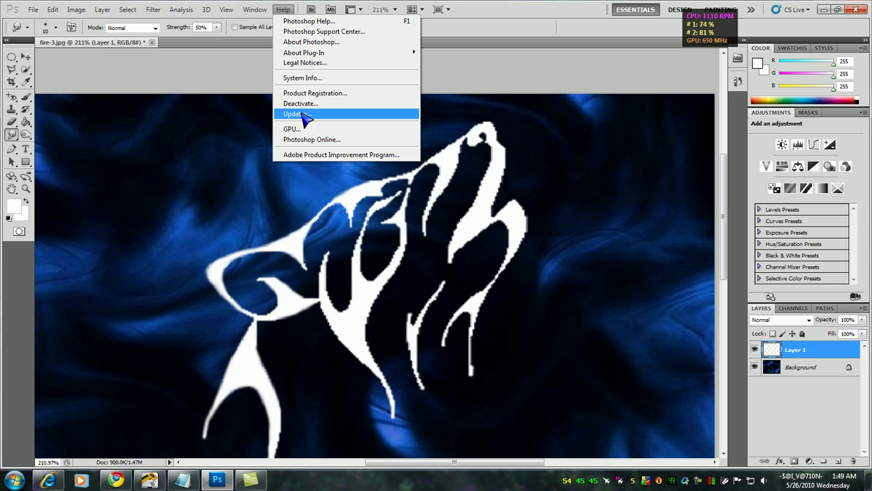
left_click(388, 169)
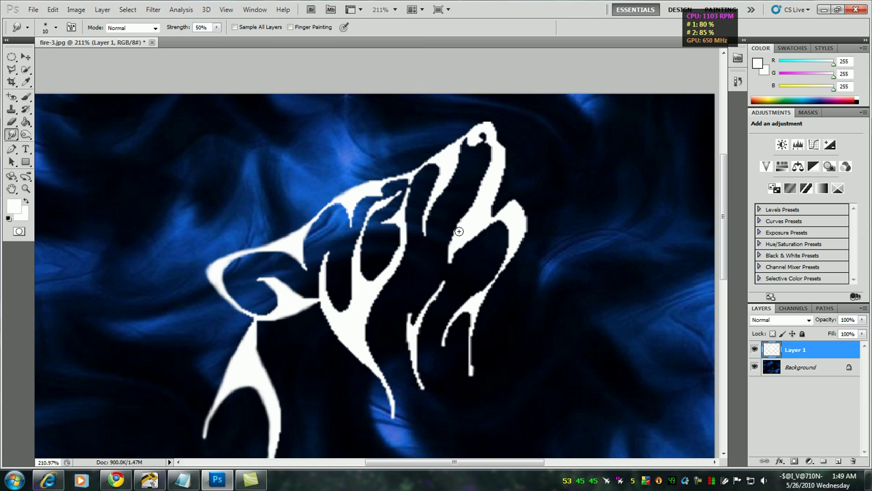
Step: Smudge the wolf's jagged snout tip round with a 0% hardness brush, then fit the image to the window
scroll(429, 123, "up", 1, "alt")
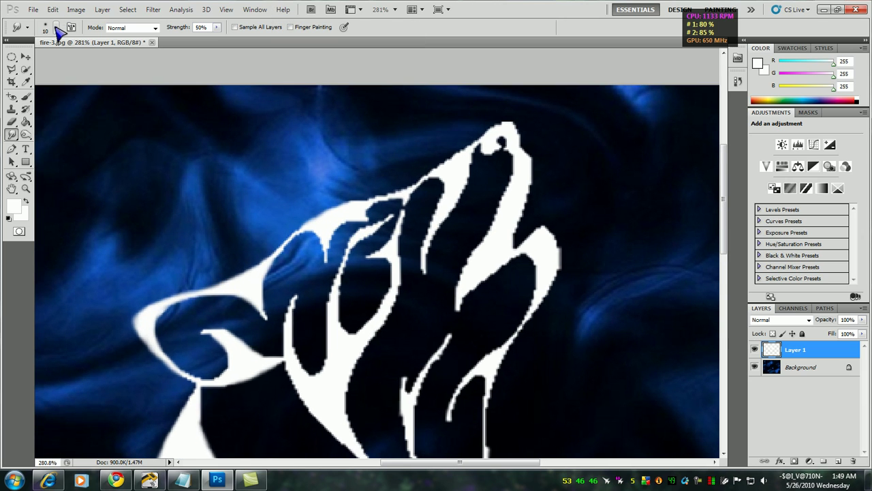
left_click(56, 27)
left_click(20, 81)
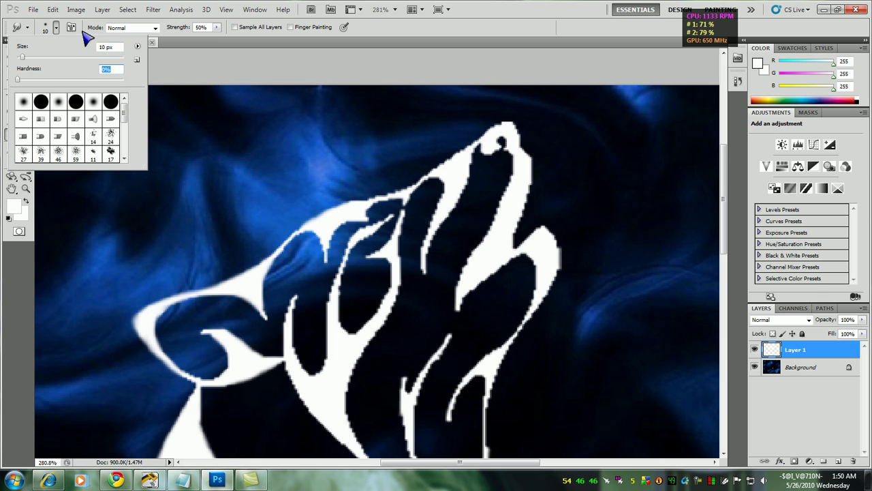
left_click(57, 28)
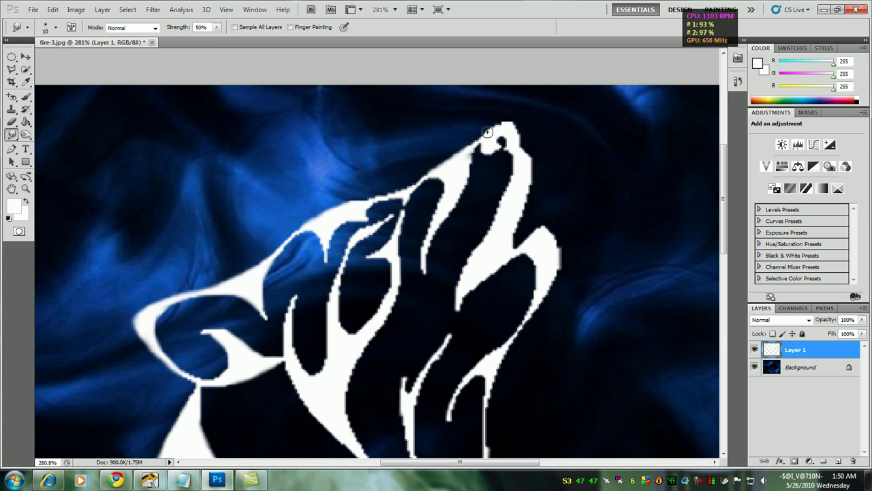
mouse_move(506, 125)
left_mouse_down()
mouse_move(530, 169)
mouse_move(513, 254)
mouse_move(507, 236)
left_mouse_up()
key("ctrl+0")
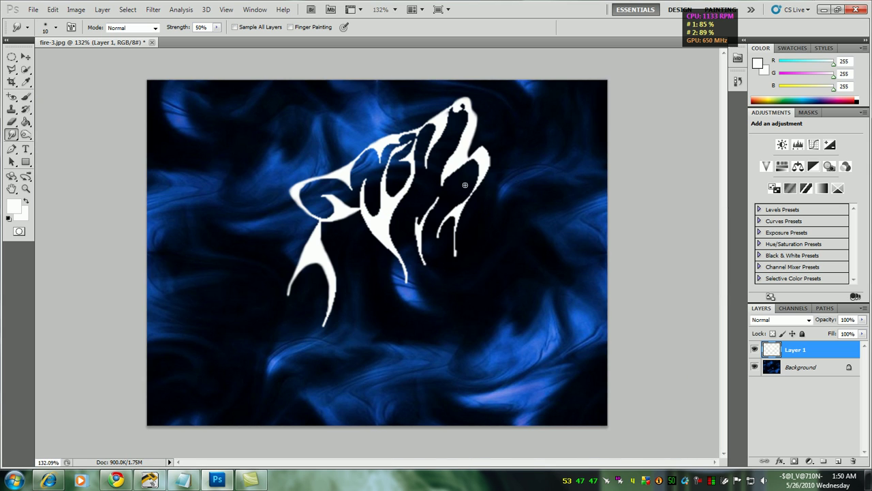
Step: Switch to the Blur tool with a 10 px brush at 28% hardness
scroll(483, 81, "up", 1)
scroll(482, 140, "up", 2)
scroll(220, 98, "up", 2)
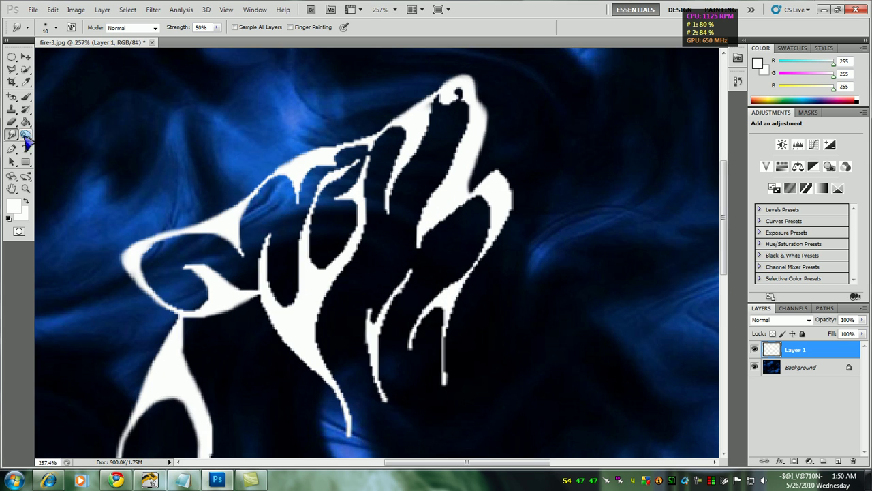
right_click(26, 135)
left_click(49, 135)
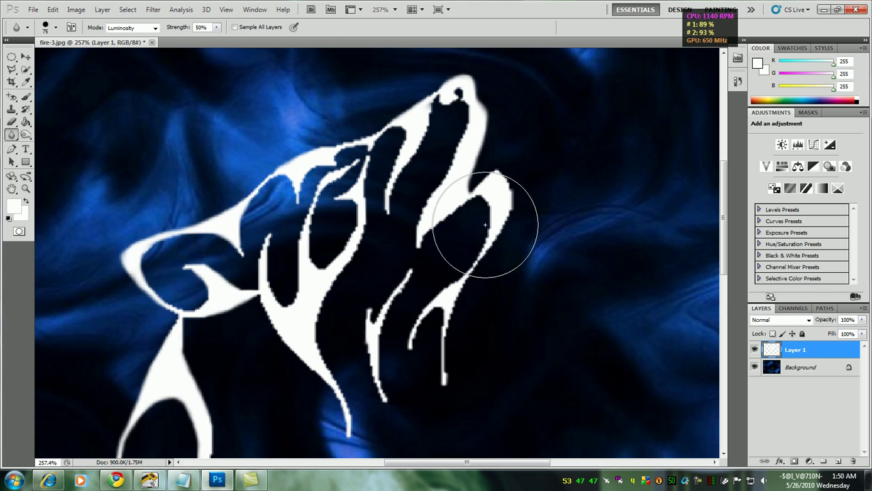
left_click(56, 27)
left_click_drag(59, 60, 22, 57)
left_click_drag(123, 79, 42, 79)
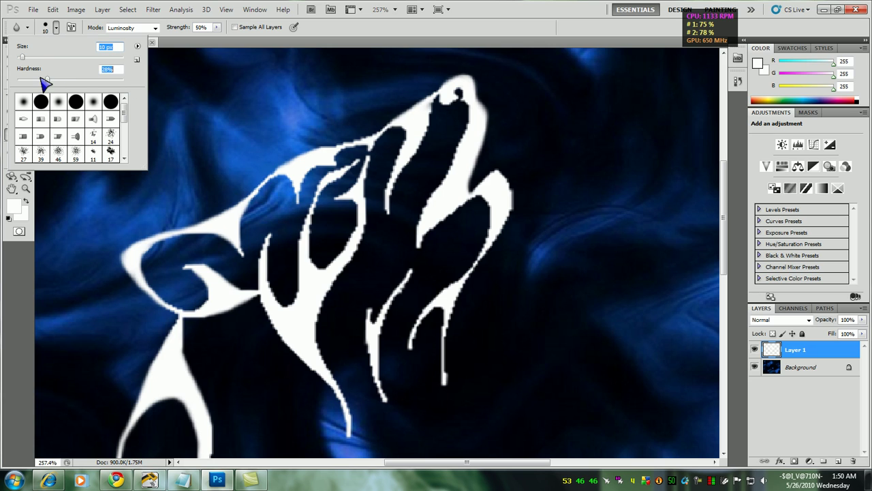
left_click(56, 27)
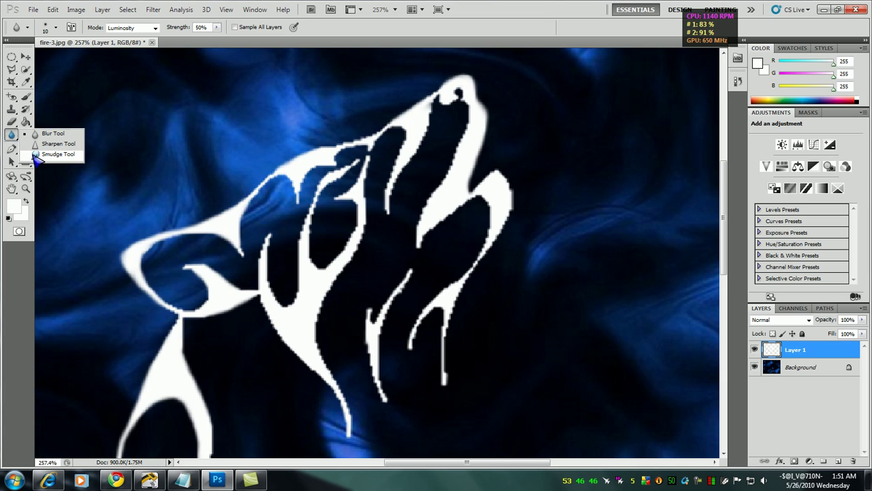
Step: Switch back to Smudge, try a stroke along the muzzle edge, and undo it
left_click_drag(14, 135, 55, 155)
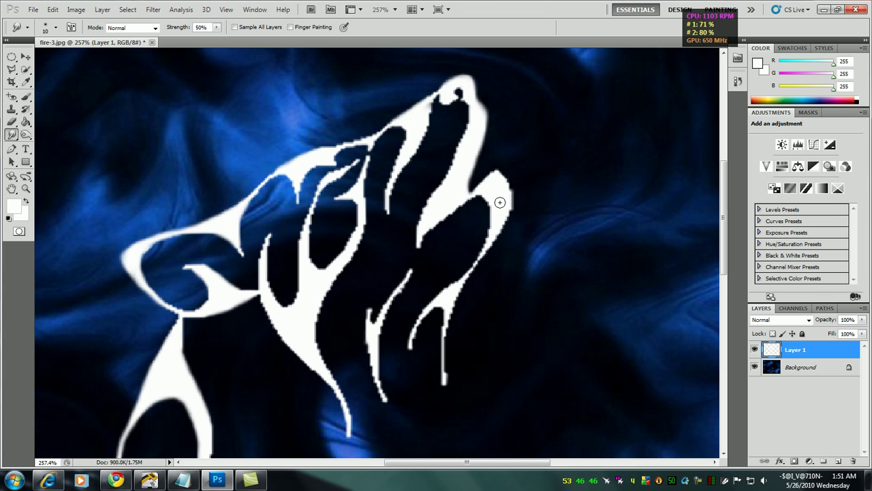
mouse_move(500, 201)
left_mouse_down()
mouse_move(524, 193)
mouse_move(503, 164)
left_mouse_up()
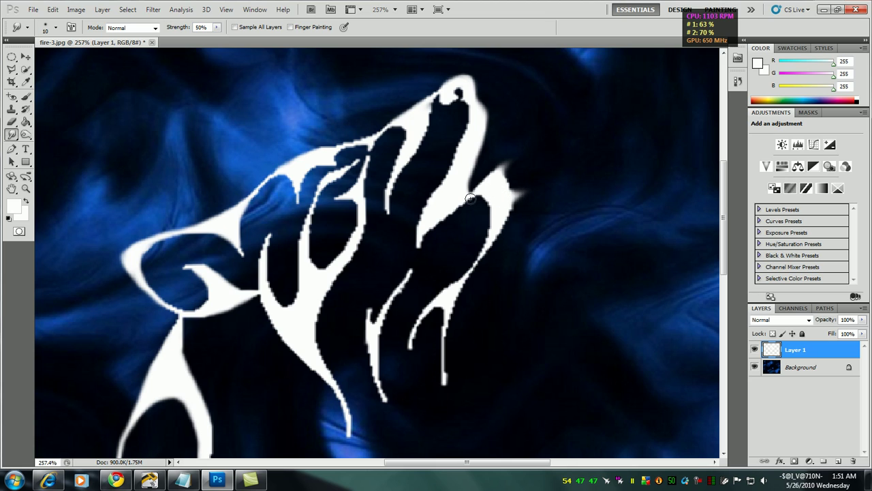
key("ctrl+alt+z")
key("ctrl+alt+z")
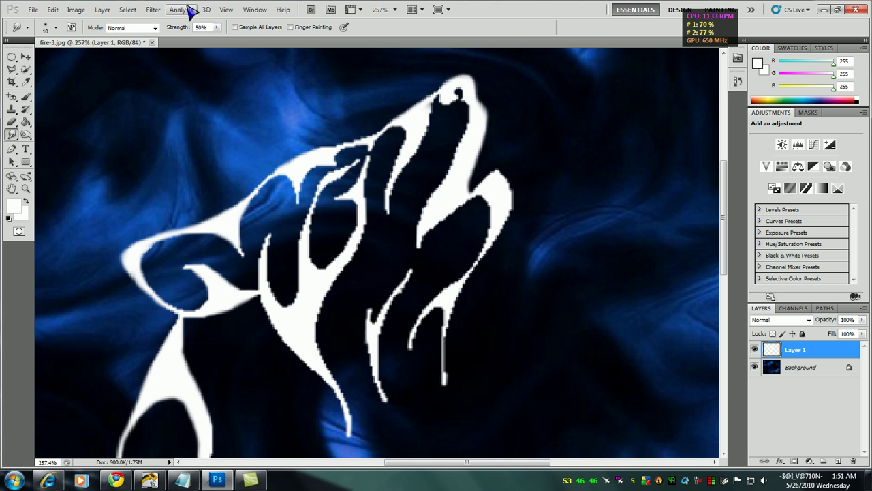
left_click(155, 11)
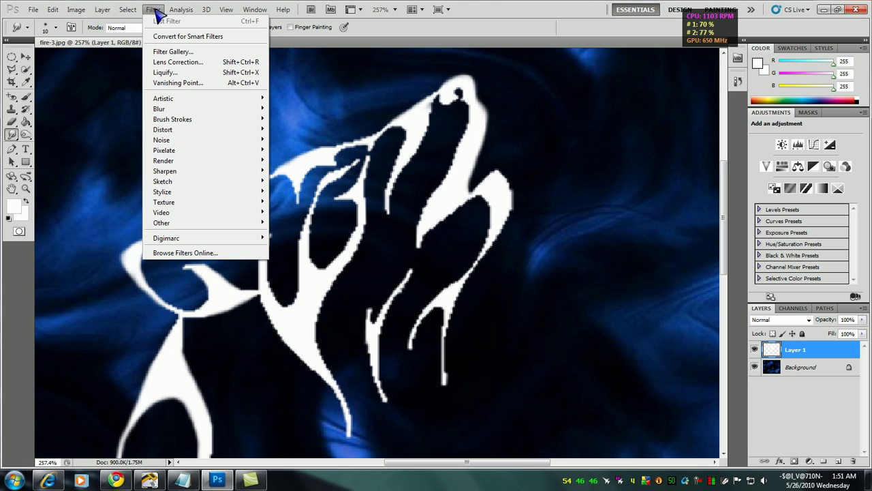
left_click(170, 72)
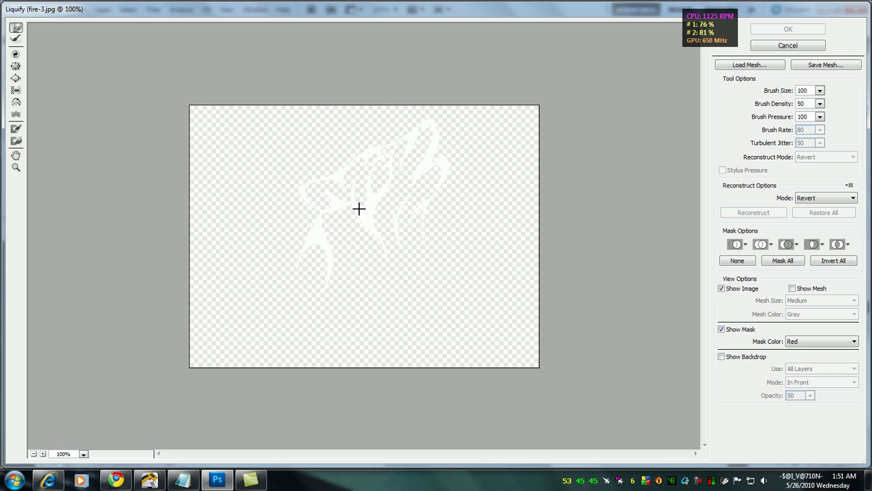
mouse_move(368, 214)
left_mouse_down()
mouse_move(359, 163)
mouse_move(397, 209)
mouse_move(321, 232)
mouse_move(337, 270)
mouse_move(409, 184)
mouse_move(379, 165)
mouse_move(383, 177)
mouse_move(343, 216)
mouse_move(400, 242)
mouse_move(365, 255)
mouse_move(331, 191)
mouse_move(407, 159)
mouse_move(384, 173)
mouse_move(348, 225)
left_mouse_up()
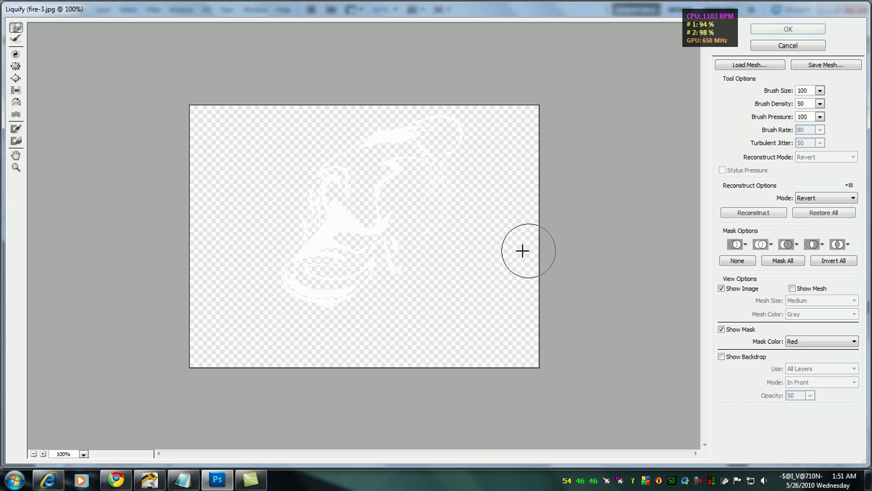
left_click(785, 45)
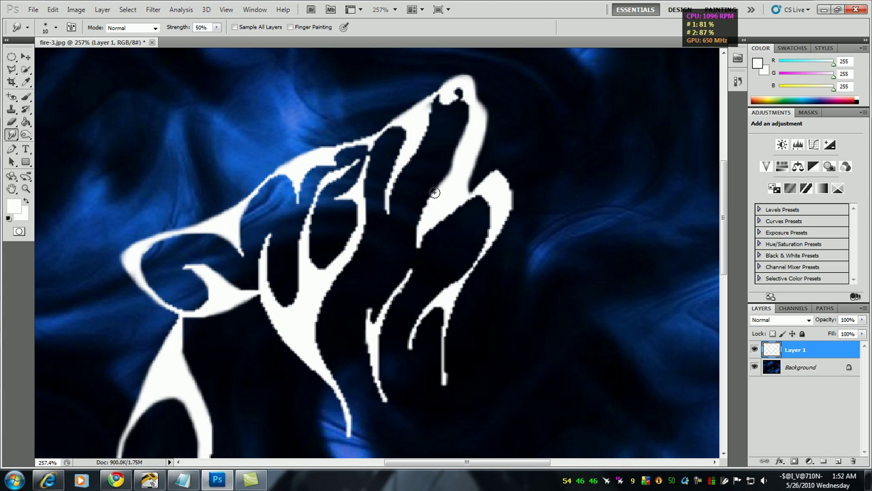
Step: Smudge three jagged stretches of the snout's white edge, filling the notch in the outline
left_click_drag(434, 193, 419, 225)
left_click(52, 10)
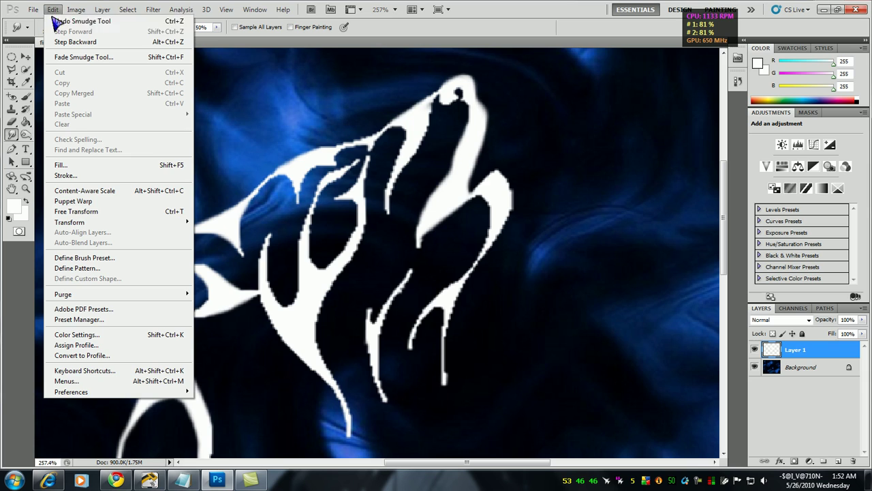
left_click(52, 9)
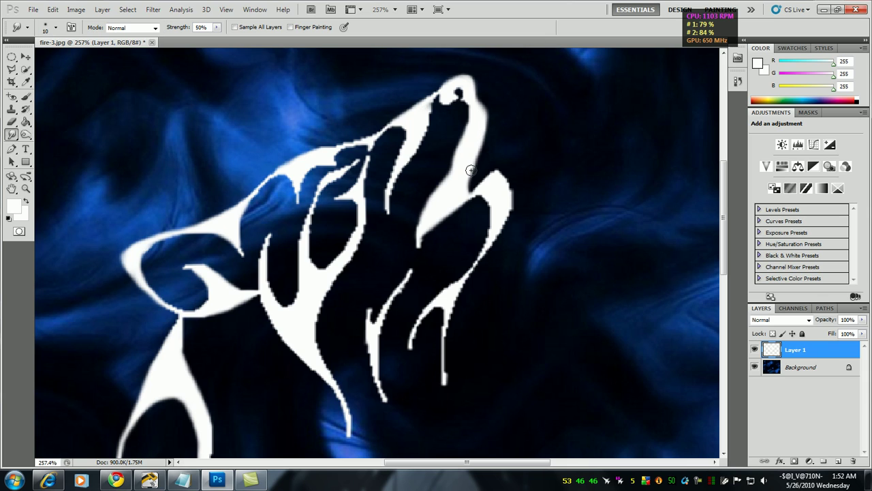
mouse_move(470, 170)
left_mouse_down()
mouse_move(473, 178)
mouse_move(434, 204)
left_mouse_up()
left_click_drag(495, 175, 478, 190)
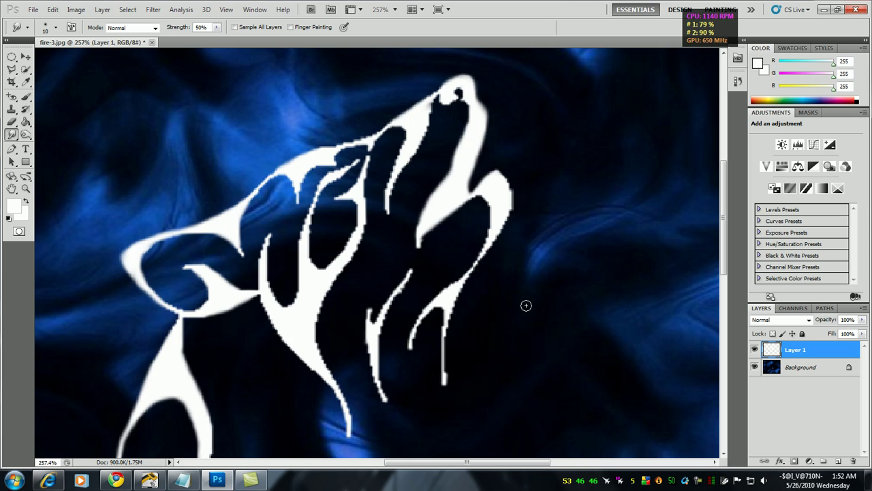